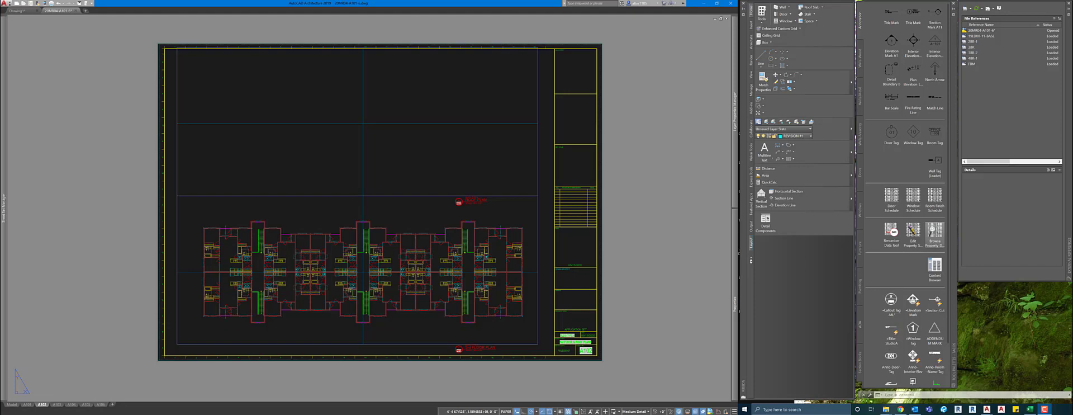
Step: Switch to the unit and building count workbook in Excel, copy the range covering all type and totals tables, and return to the AutoCAD sheet
{"action": "left_click", "coordinate": [1030, 409]}
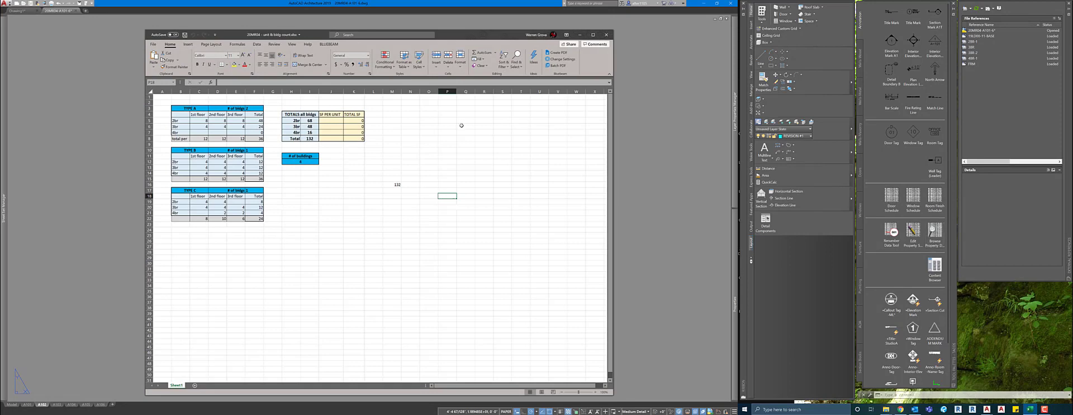
{"action": "left_click", "coordinate": [461, 125]}
{"action": "left_click_drag", "start_coordinate": [481, 36], "coordinate": [496, 37]}
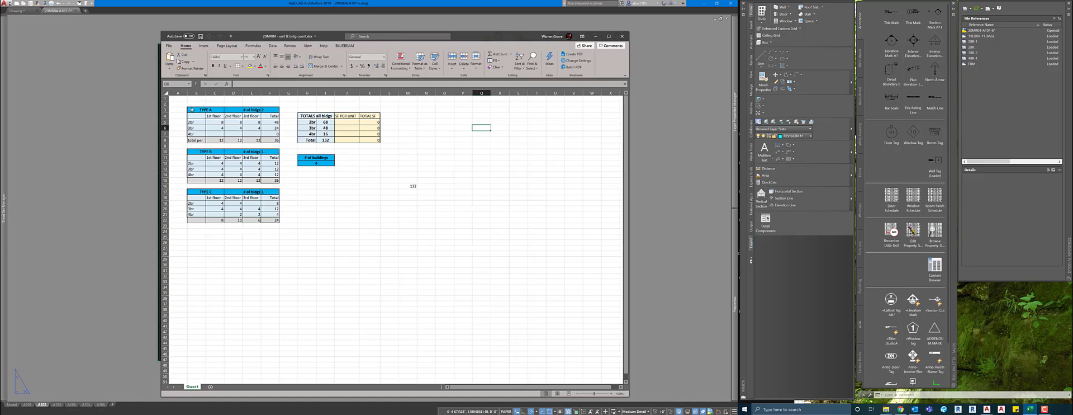
{"action": "left_click_drag", "start_coordinate": [192, 110], "coordinate": [376, 220]}
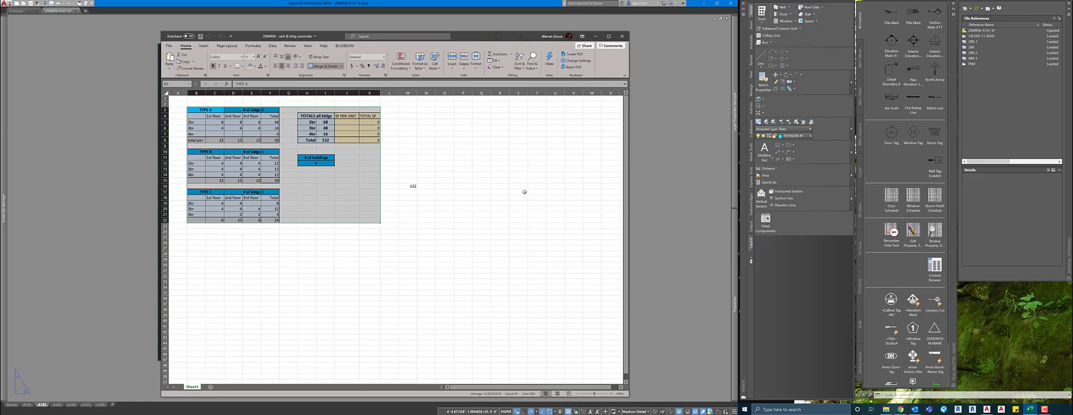
{"action": "key", "text": "ctrl+c"}
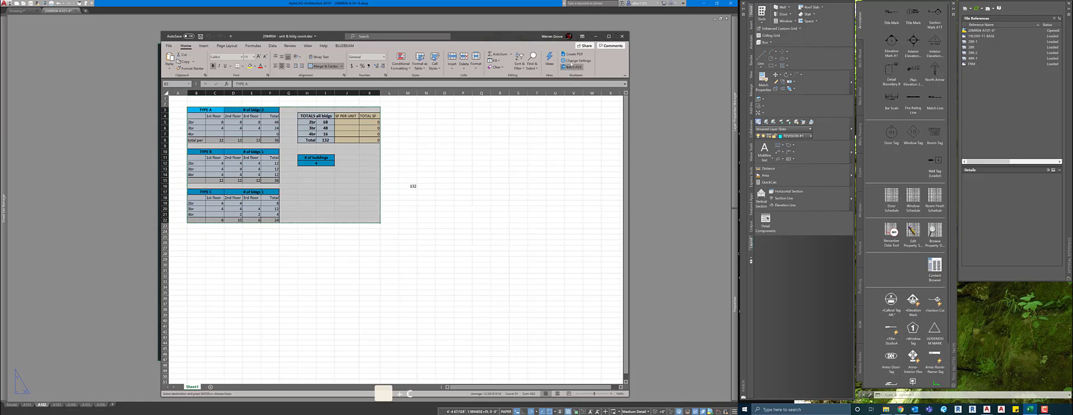
{"action": "left_click", "coordinate": [596, 36]}
{"action": "left_click", "coordinate": [464, 152]}
{"action": "left_click", "coordinate": [411, 111]}
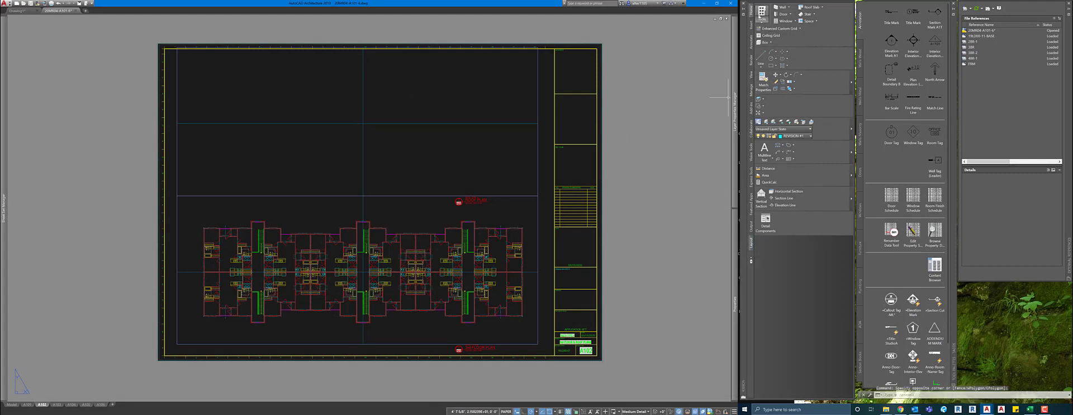
Step: Paste the copied range with Paste Special as a linked Microsoft Excel Worksheet, placing it in the empty area near the sheet's upper-right corner
{"action": "left_click", "coordinate": [851, 82]}
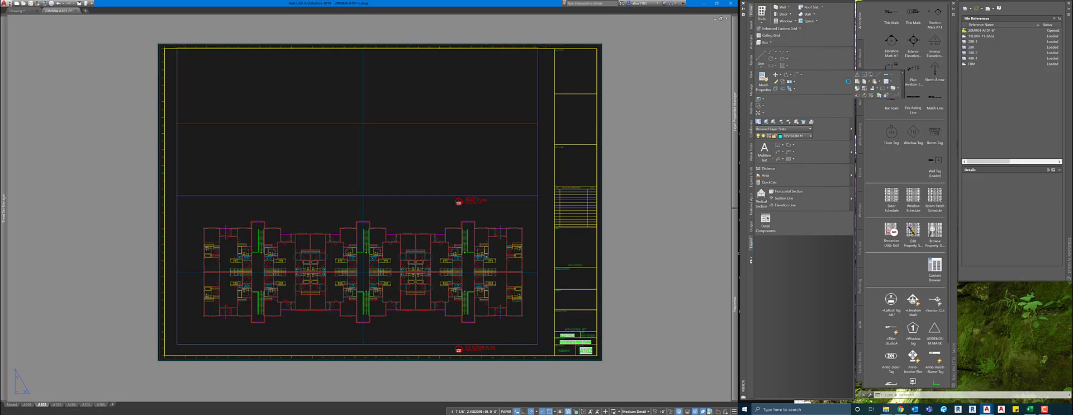
{"action": "left_click", "coordinate": [880, 82]}
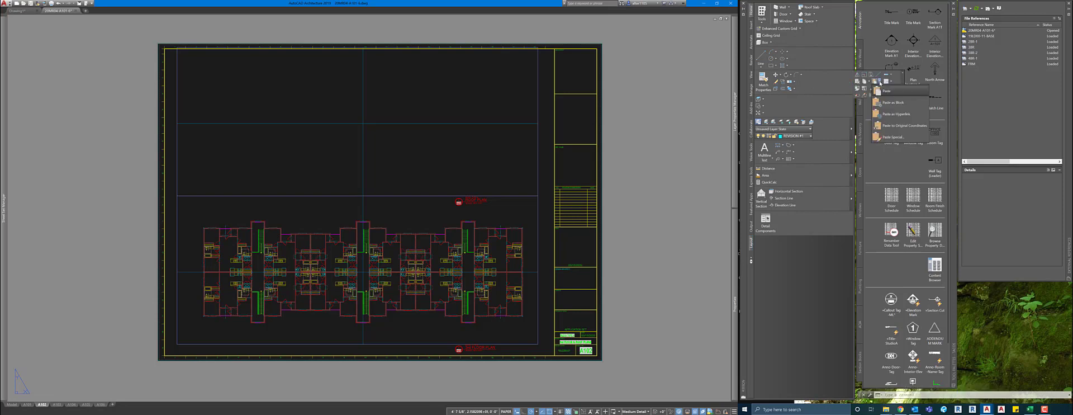
{"action": "left_click", "coordinate": [897, 137]}
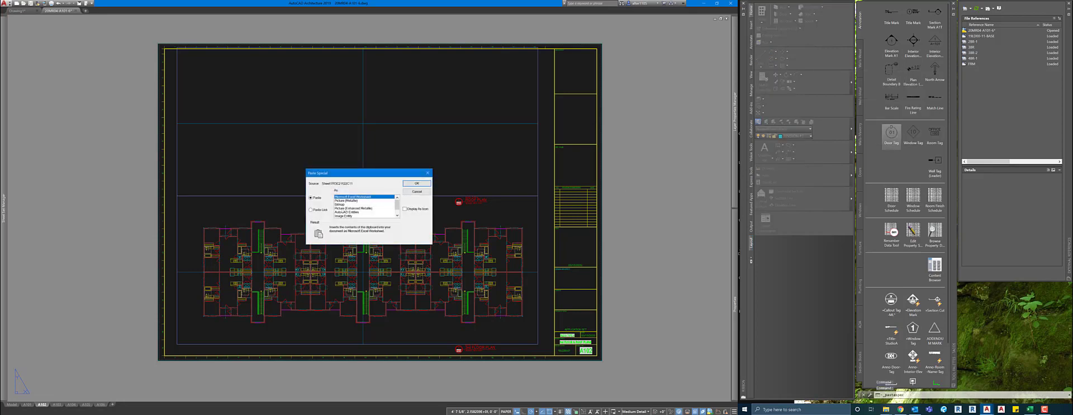
{"action": "left_click", "coordinate": [311, 210]}
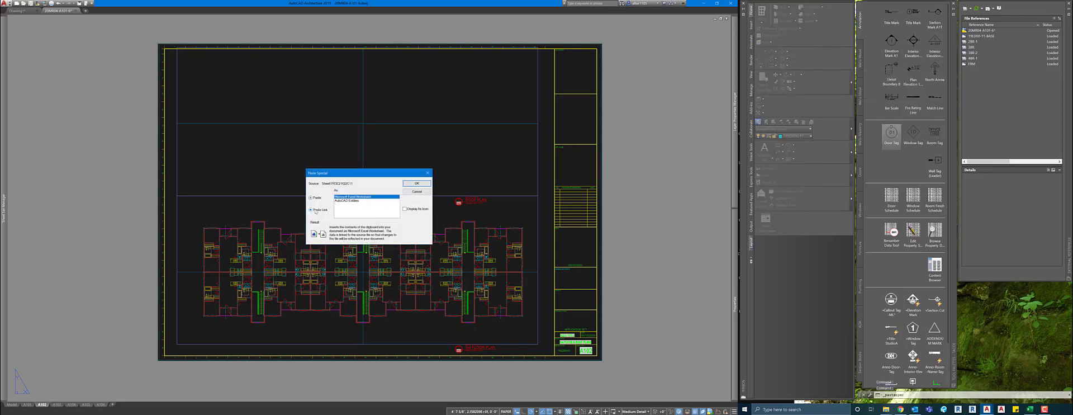
{"action": "left_click", "coordinate": [418, 184]}
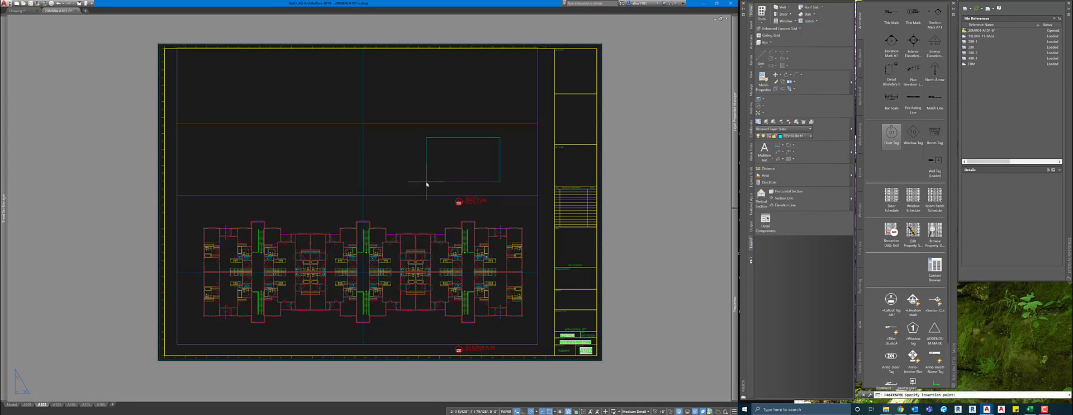
{"action": "left_click", "coordinate": [472, 103]}
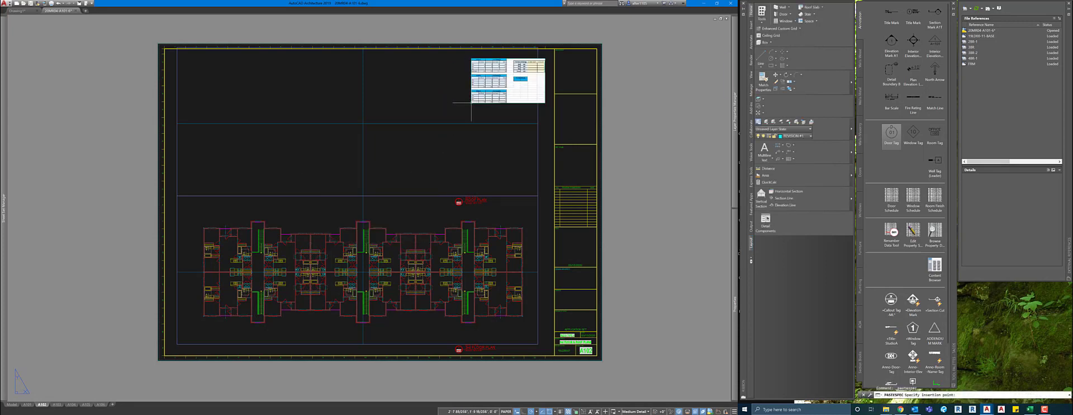
Step: Enlarge the linked worksheet by stretching its lower-left corner grip outward, keeping its upper-right corner in place
{"action": "left_click", "coordinate": [462, 91]}
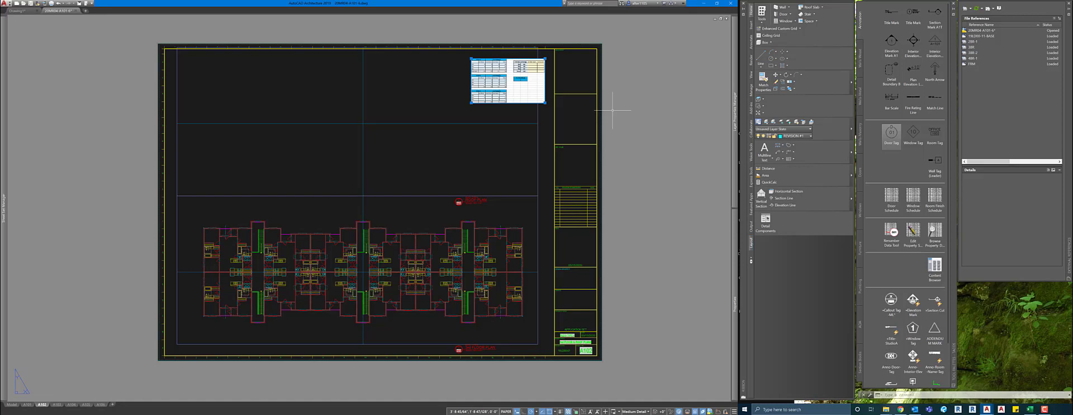
{"action": "left_click", "coordinate": [471, 103]}
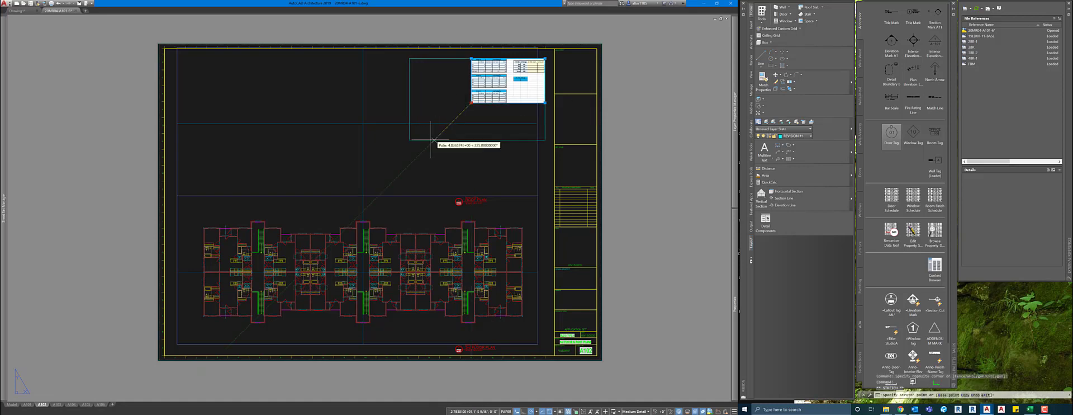
{"action": "left_click", "coordinate": [405, 142]}
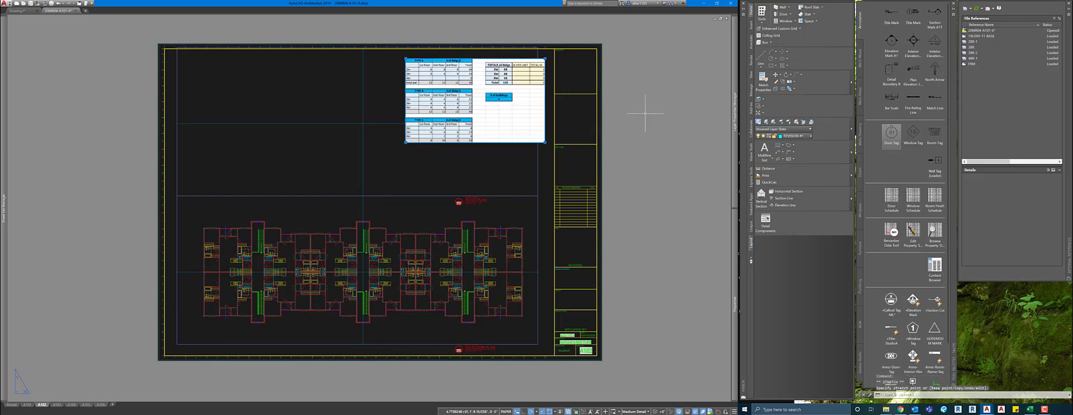
{"action": "key", "text": "Escape"}
{"action": "left_click", "coordinate": [520, 143]}
{"action": "key", "text": "Escape"}
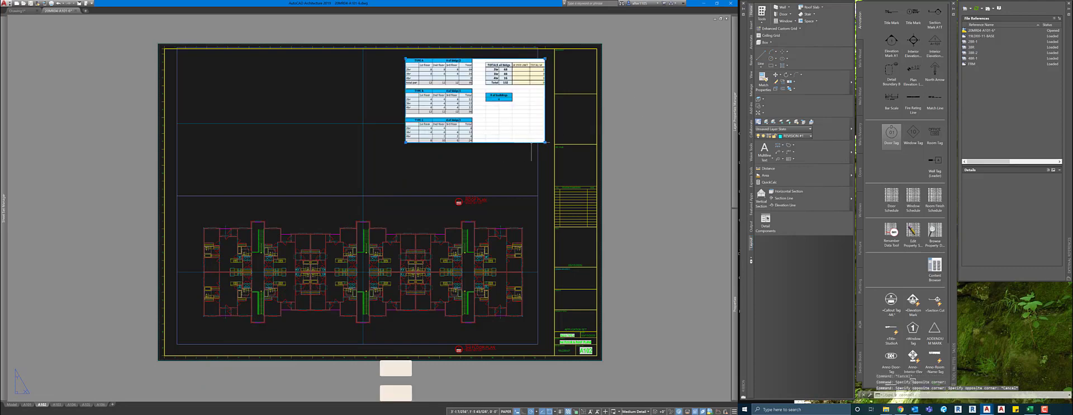
{"action": "key", "text": "ctrl+z"}
{"action": "key", "text": "ctrl+z"}
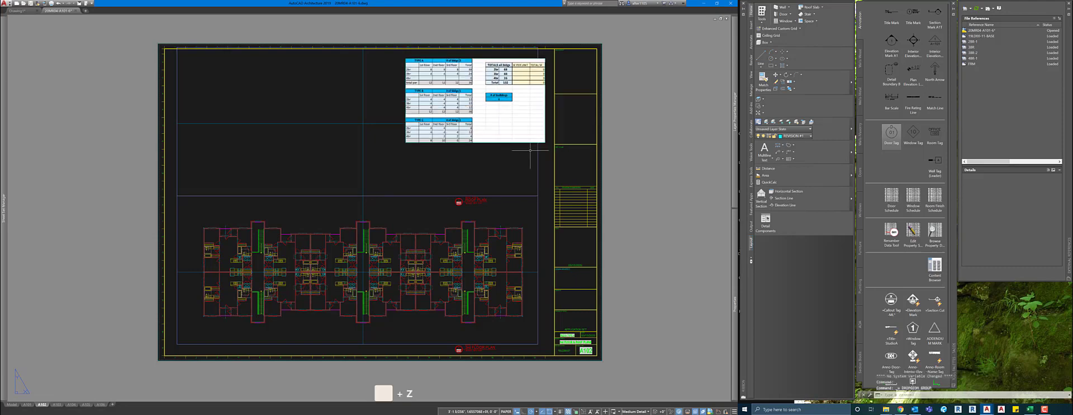
Step: Set the linked worksheet's plot quality to high graphics (e.g. photograph) and deselect it
{"action": "left_click", "coordinate": [528, 143]}
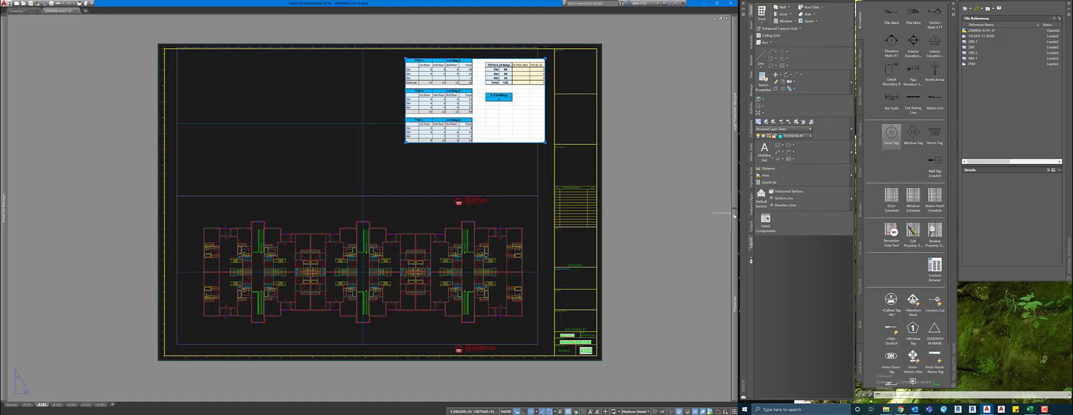
{"action": "mouse_move", "coordinate": [733, 216]}
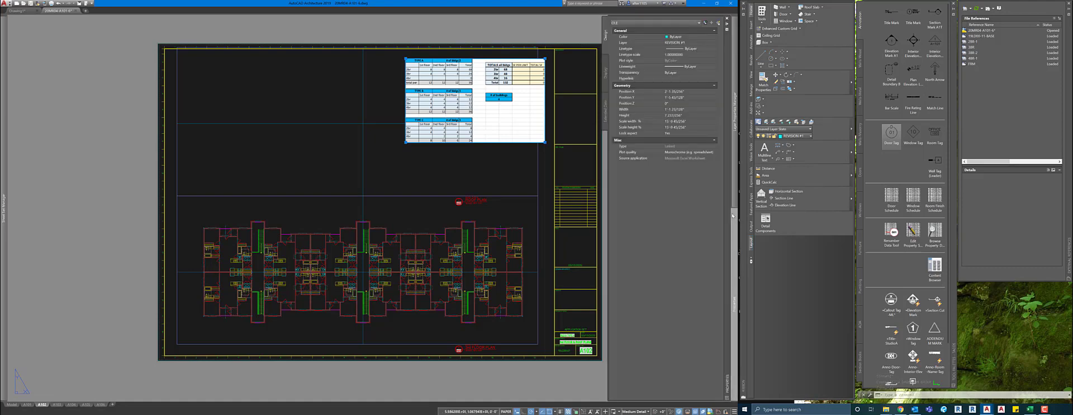
{"action": "left_click", "coordinate": [689, 153]}
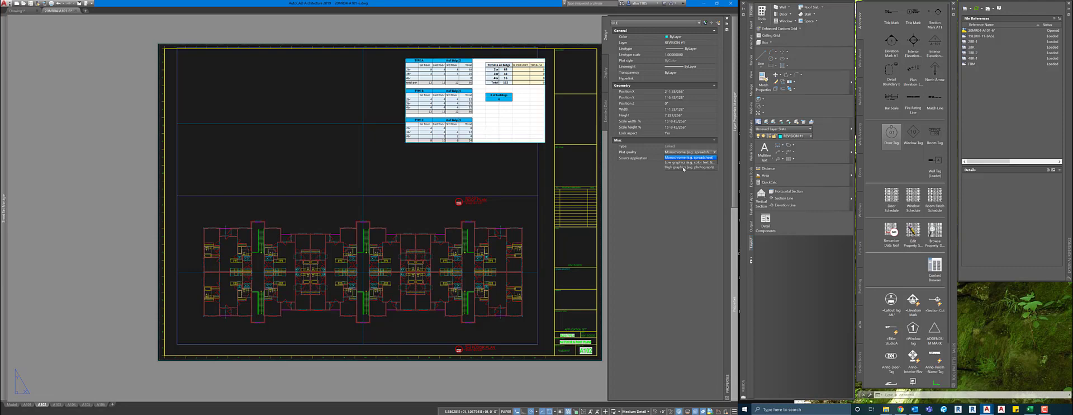
{"action": "left_click", "coordinate": [683, 167]}
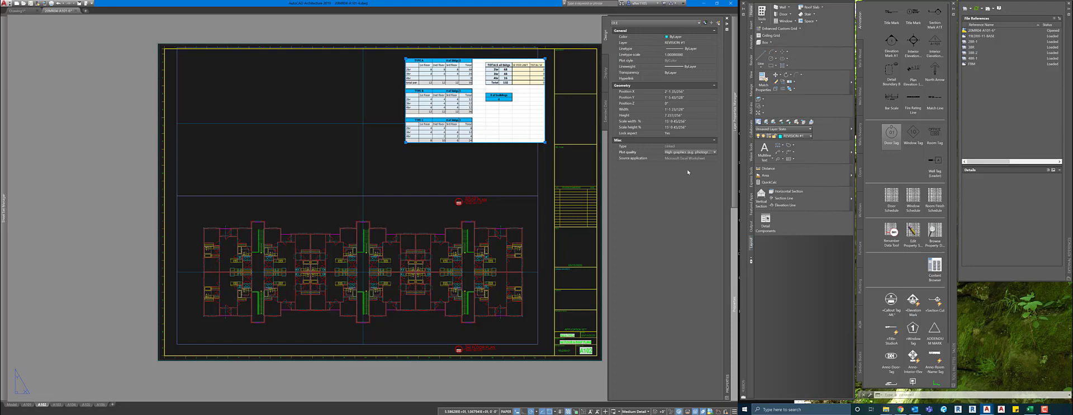
{"action": "key", "text": "Escape"}
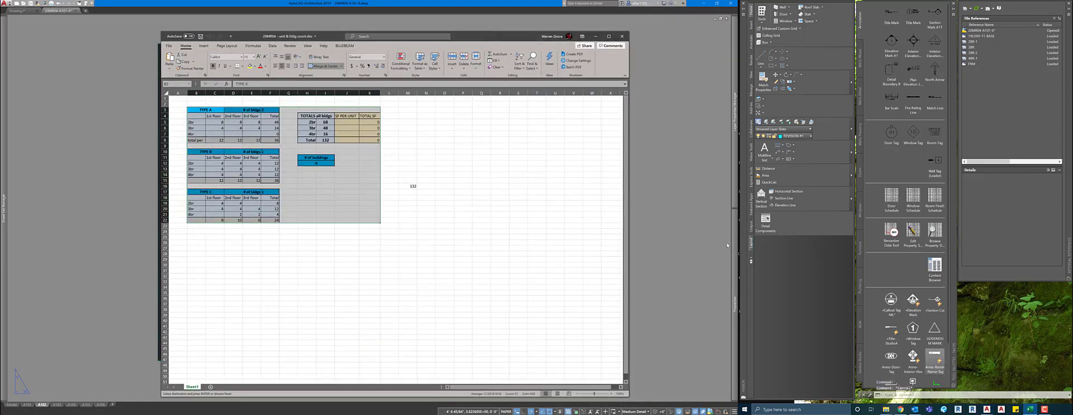
Step: In Excel, enter 4 as the third-floor 2br count for Type C, and move the workbook window to the second monitor
{"action": "left_click", "coordinate": [489, 213]}
{"action": "left_click", "coordinate": [472, 187]}
{"action": "left_click", "coordinate": [370, 220]}
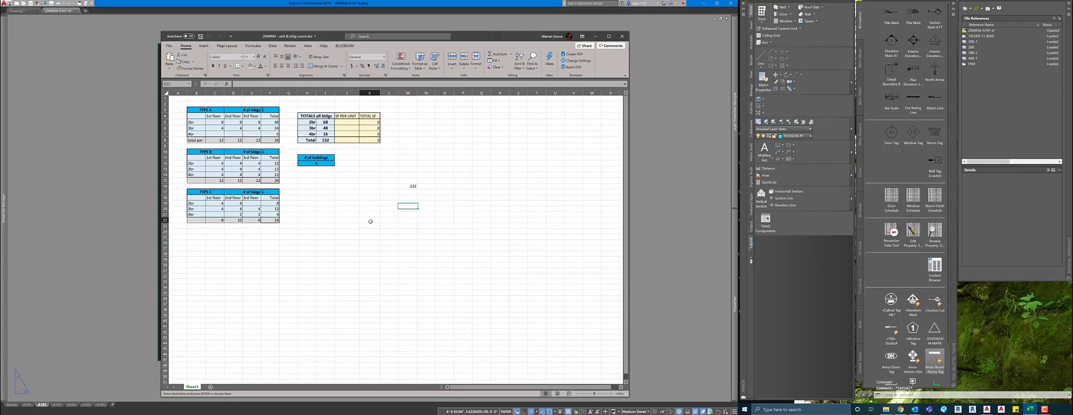
{"action": "left_click", "coordinate": [253, 203]}
{"action": "key", "text": "Return"}
{"action": "left_click", "coordinate": [417, 175]}
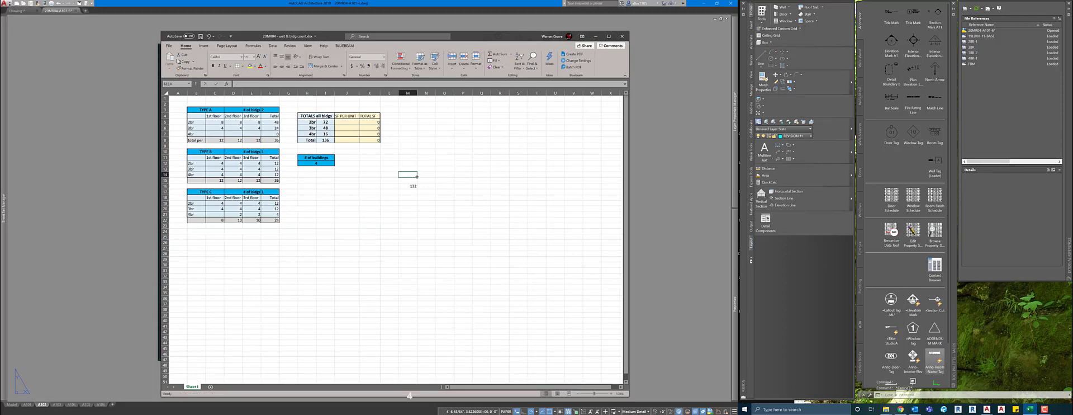
{"action": "mouse_move", "coordinate": [514, 36]}
{"action": "left_mouse_down"}
{"action": "mouse_move", "coordinate": [1072, 48]}
{"action": "mouse_move", "coordinate": [1072, 24]}
{"action": "left_mouse_up"}
{"action": "left_click", "coordinate": [520, 163]}
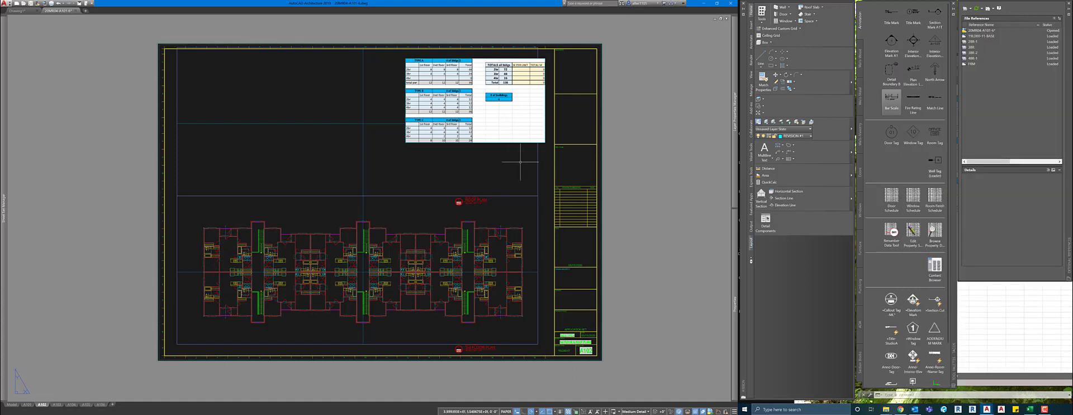
Step: Position the Excel workbook beside the drawing, clear Type C's third-floor 2br count, and minimize the workbook
{"action": "left_click", "coordinate": [993, 313]}
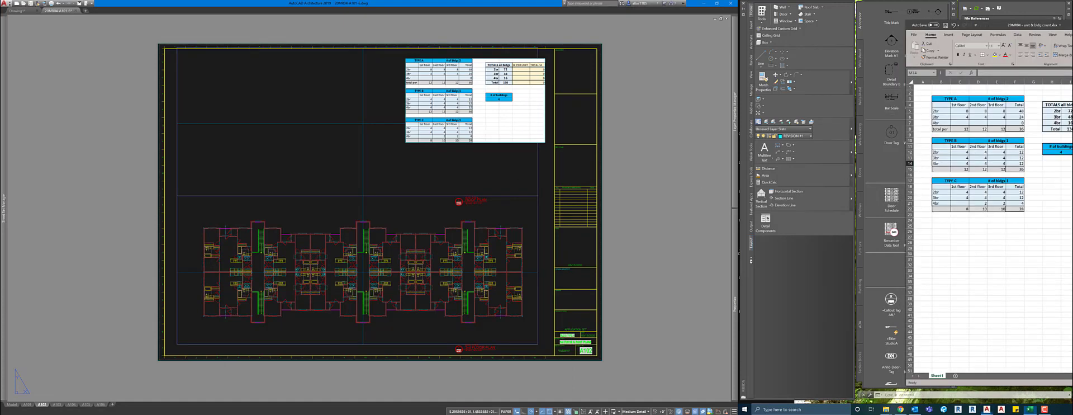
{"action": "left_click", "coordinate": [997, 192]}
{"action": "left_click_drag", "start_coordinate": [1001, 25], "coordinate": [863, 34]}
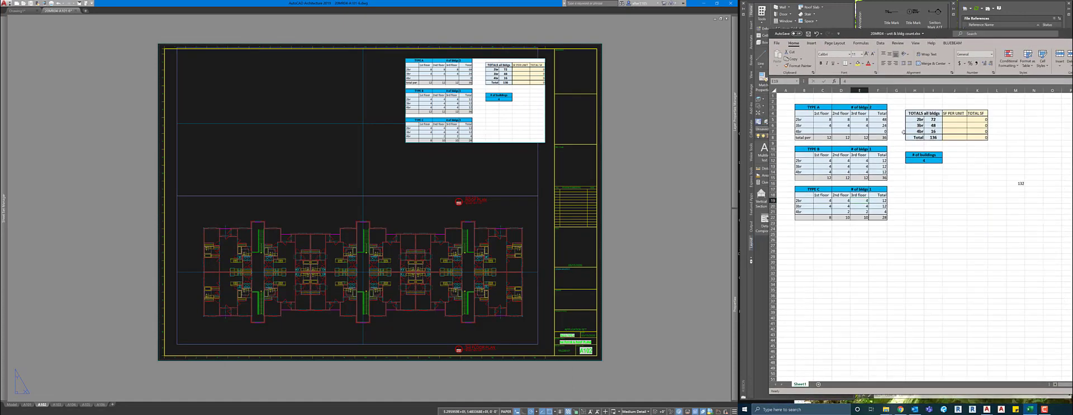
{"action": "key", "text": "Delete"}
{"action": "left_click", "coordinate": [1072, 171]}
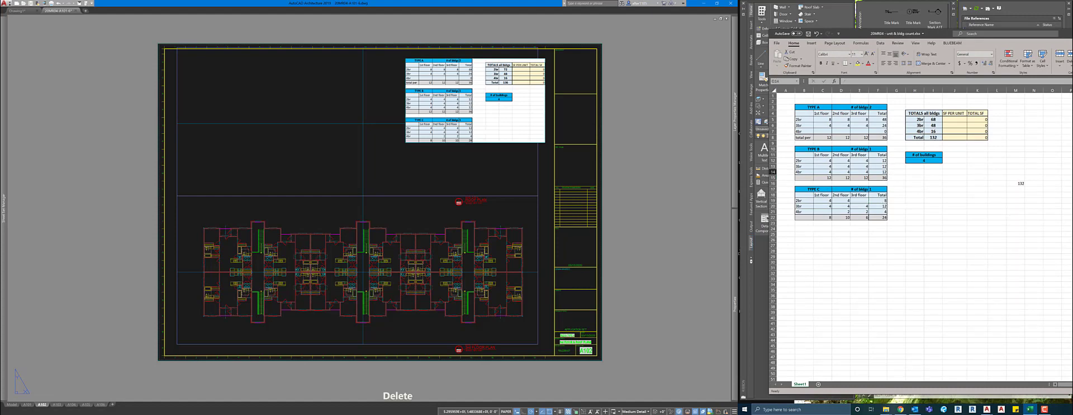
{"action": "left_click", "coordinate": [1072, 34]}
{"action": "left_click", "coordinate": [1072, 214]}
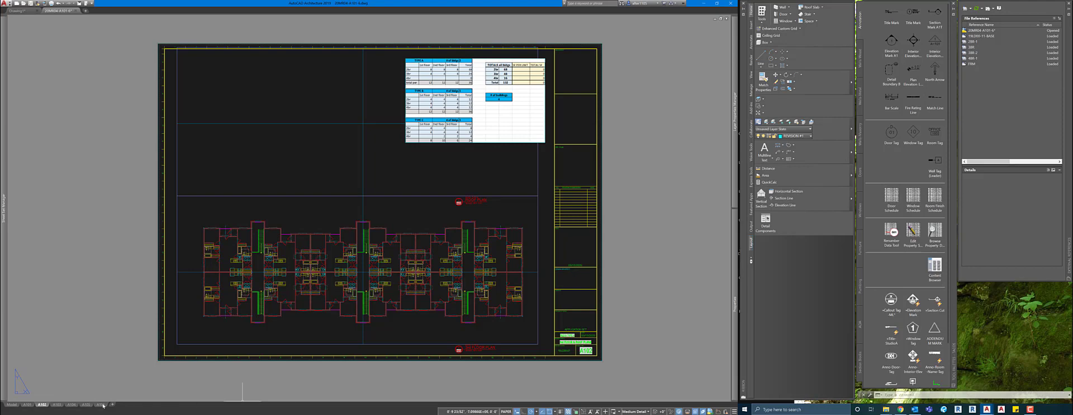
Step: Apply the existing Bluebeam PDF plot settings to the current layout and plot the sheet
{"action": "right_click", "coordinate": [46, 405]}
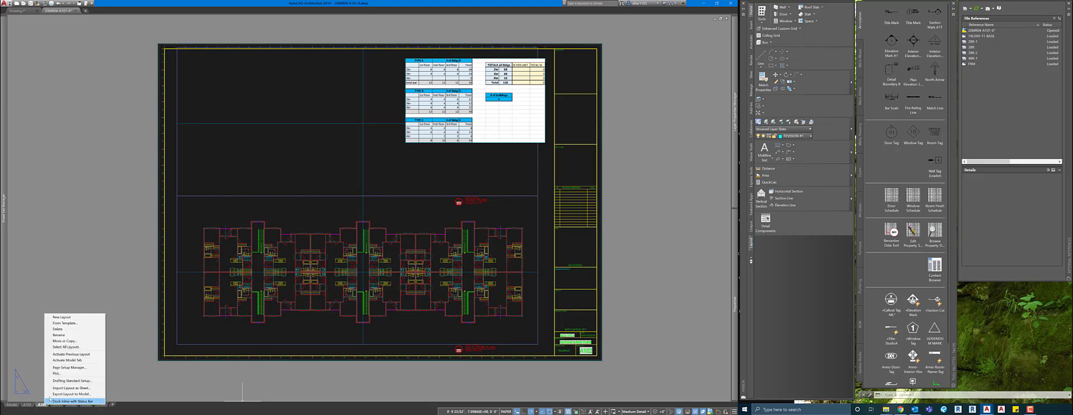
{"action": "left_click", "coordinate": [74, 373]}
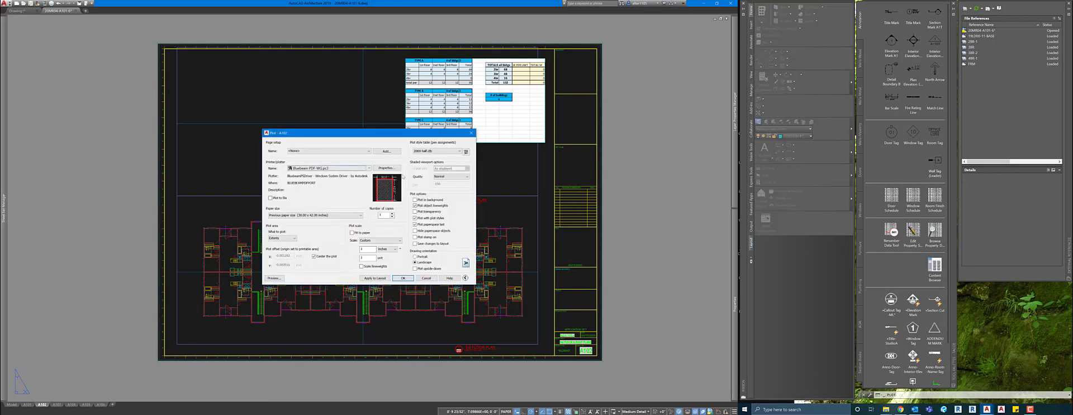
{"action": "left_click", "coordinate": [376, 278]}
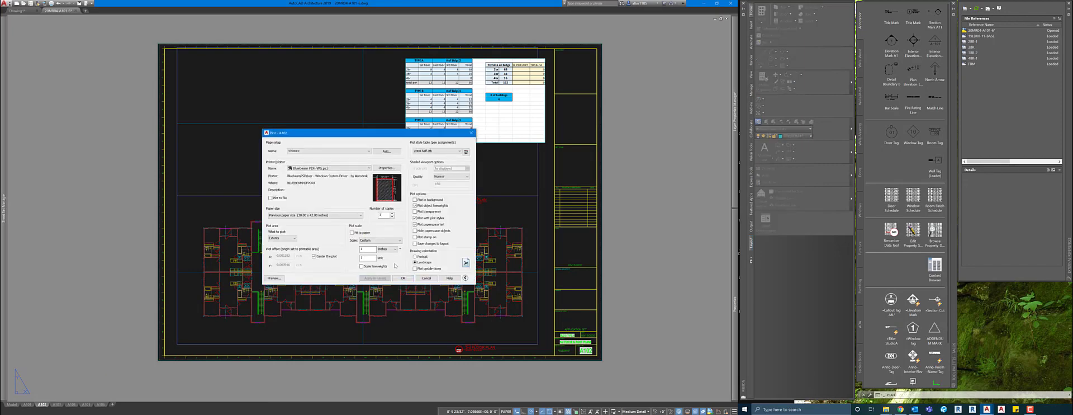
{"action": "left_click", "coordinate": [403, 278]}
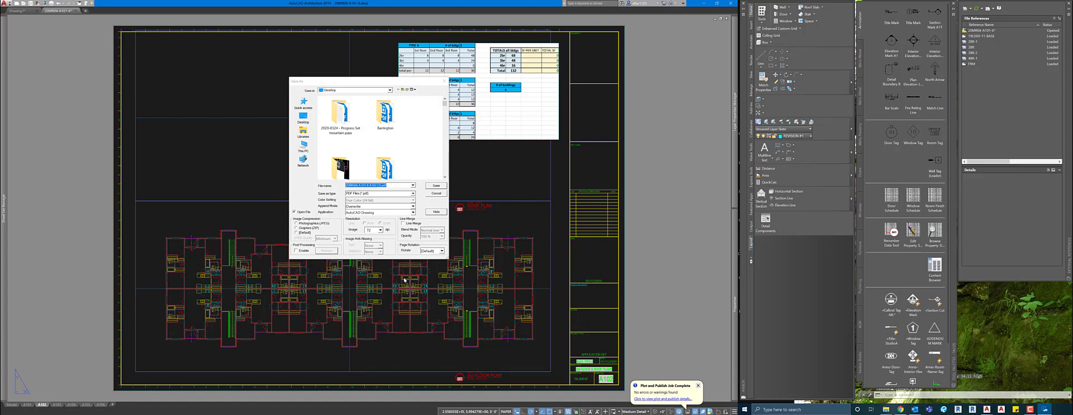
Step: Save the plot to the Desktop as TEMP-04.pdf with the AutoCAD Drawing application preset, replacing the existing file
{"action": "left_click", "coordinate": [303, 116]}
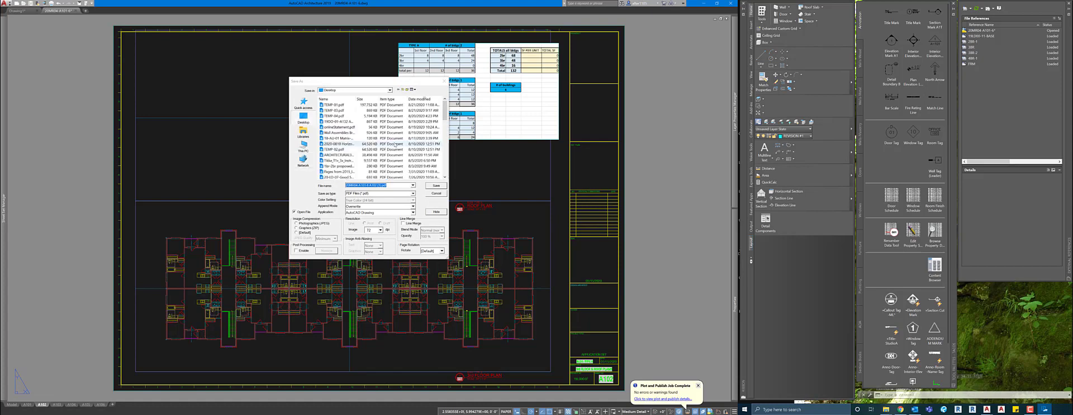
{"action": "left_click", "coordinate": [349, 116]}
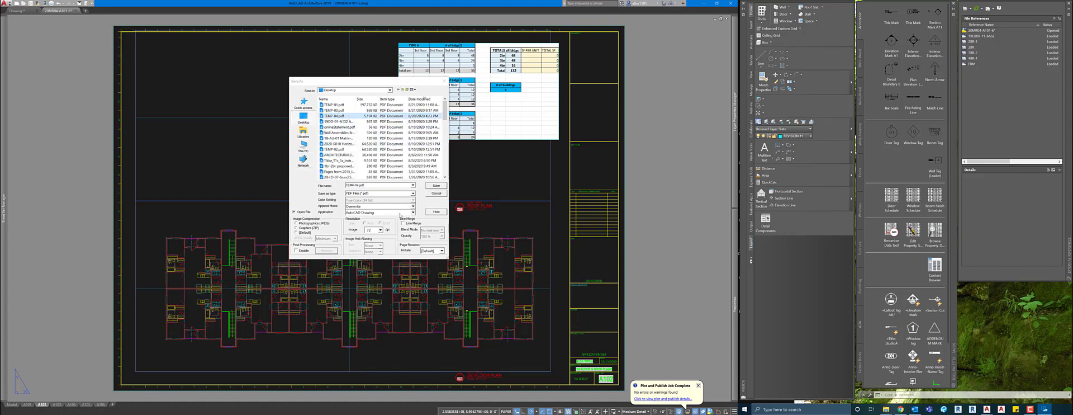
{"action": "left_click", "coordinate": [400, 213]}
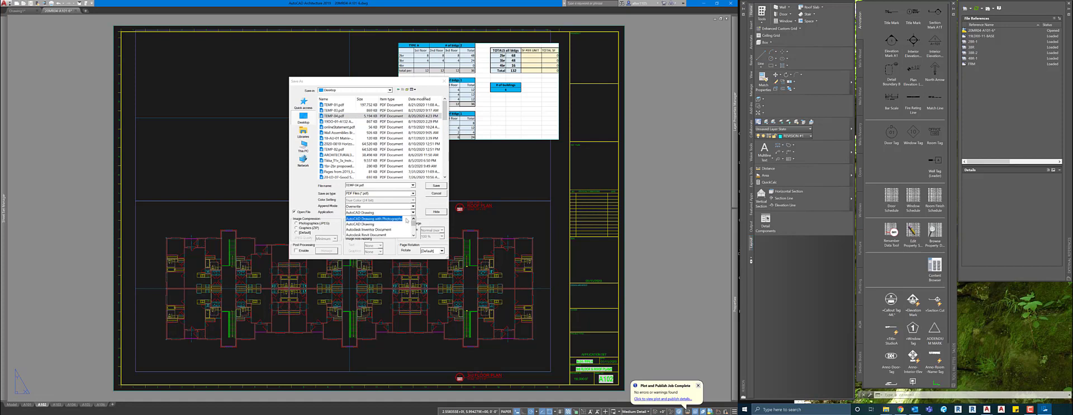
{"action": "left_click", "coordinate": [369, 224]}
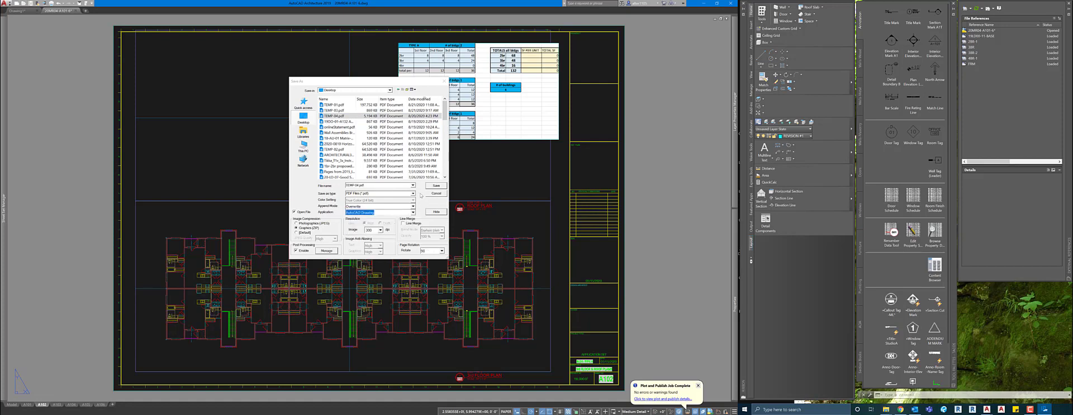
{"action": "left_click", "coordinate": [435, 186]}
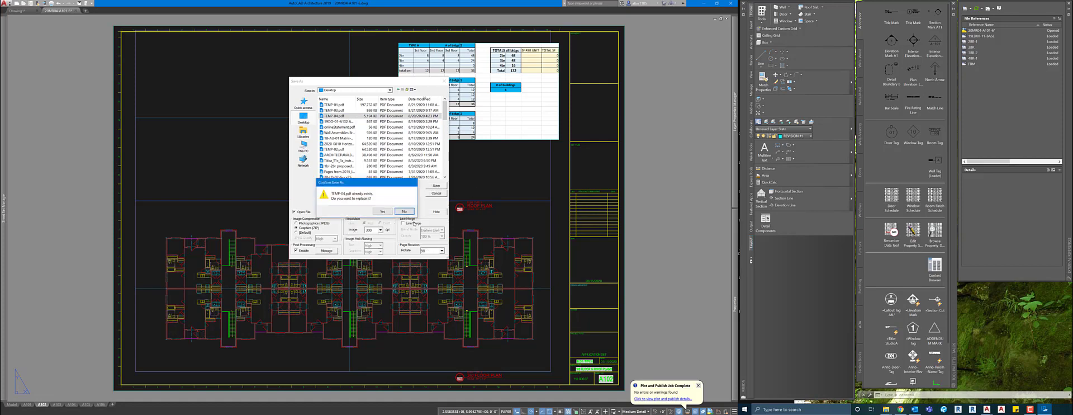
{"action": "left_click", "coordinate": [383, 211]}
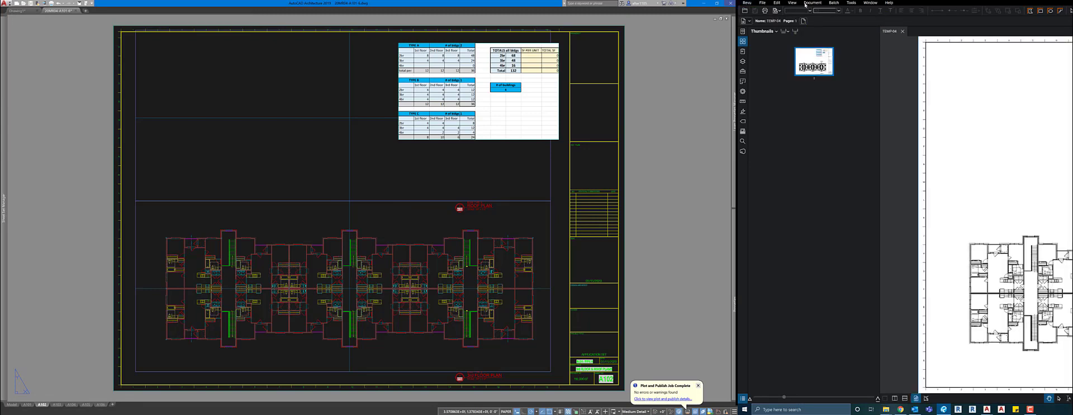
Step: Maximize the Bluebeam Revu window on the main monitor and examine the unit-count tables on the plotted TEMP-04 sheet
{"action": "left_click_drag", "start_coordinate": [1040, 3], "coordinate": [496, 44]}
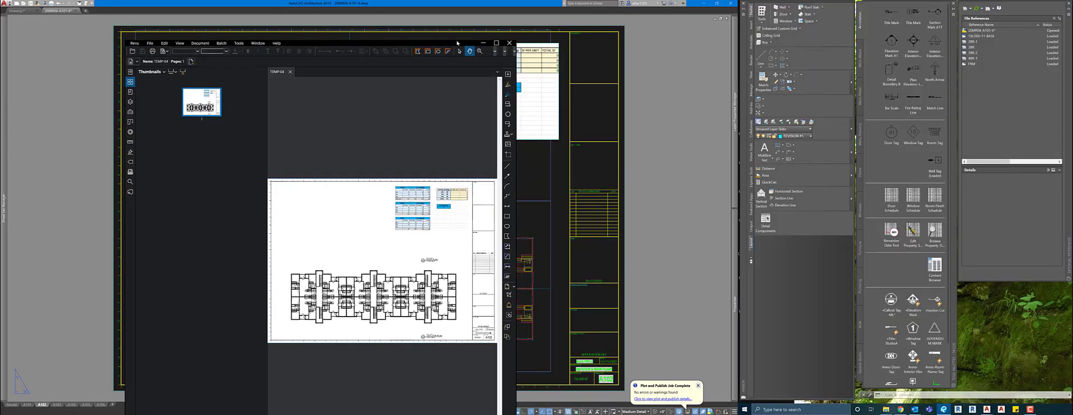
{"action": "left_click", "coordinate": [496, 43]}
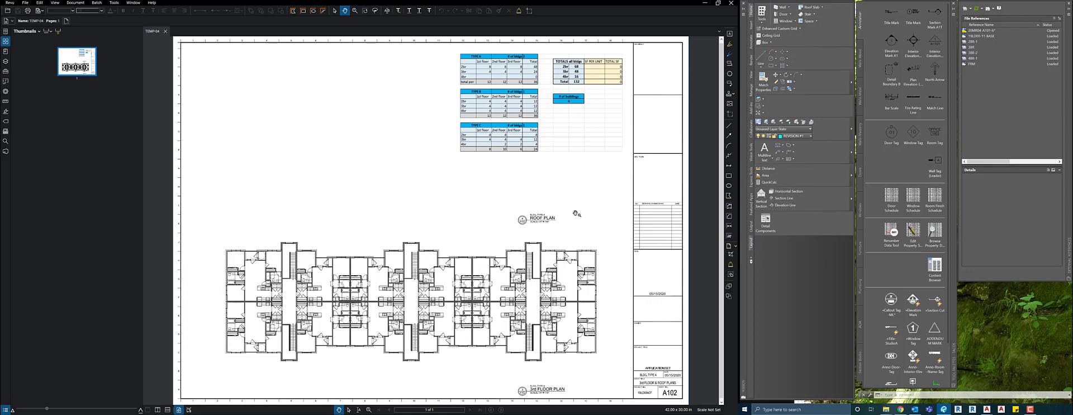
{"action": "scroll", "coordinate": [631, 140], "scroll_direction": "up", "scroll_amount": 3}
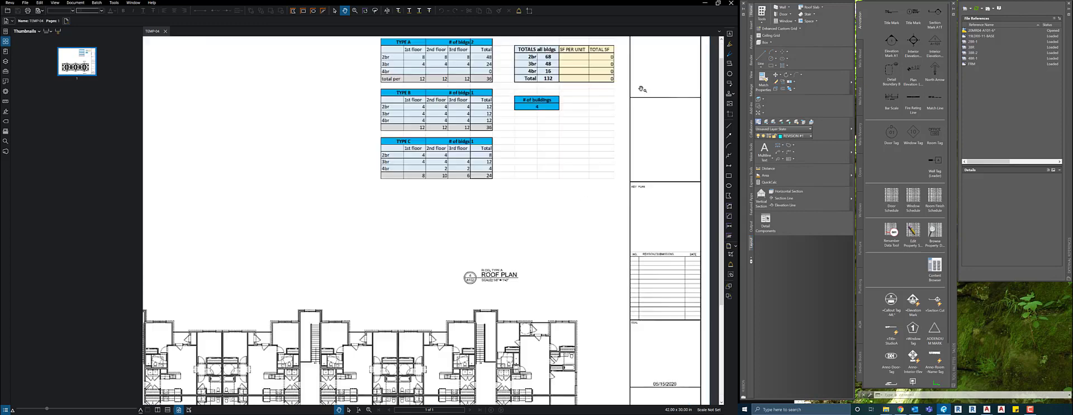
{"action": "left_click_drag", "start_coordinate": [610, 118], "coordinate": [602, 167]}
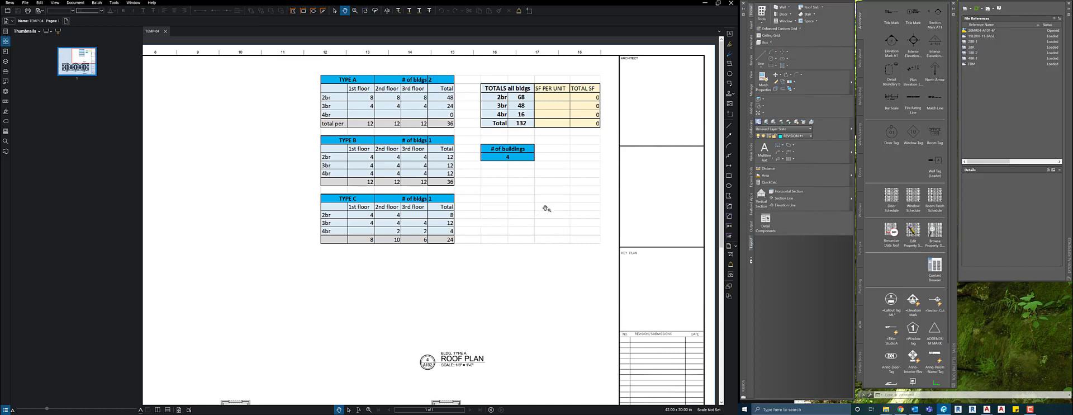
{"action": "scroll", "coordinate": [552, 200], "scroll_direction": "down", "scroll_amount": 5}
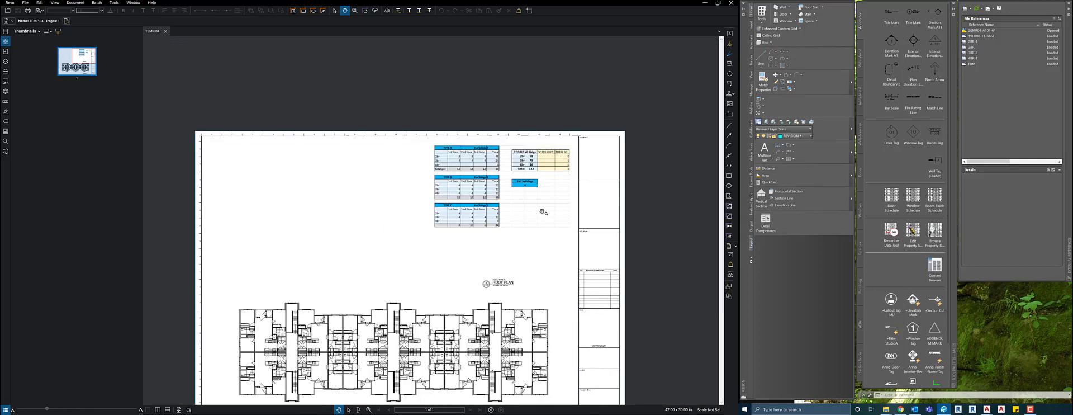
{"action": "left_click_drag", "start_coordinate": [587, 187], "coordinate": [581, 192]}
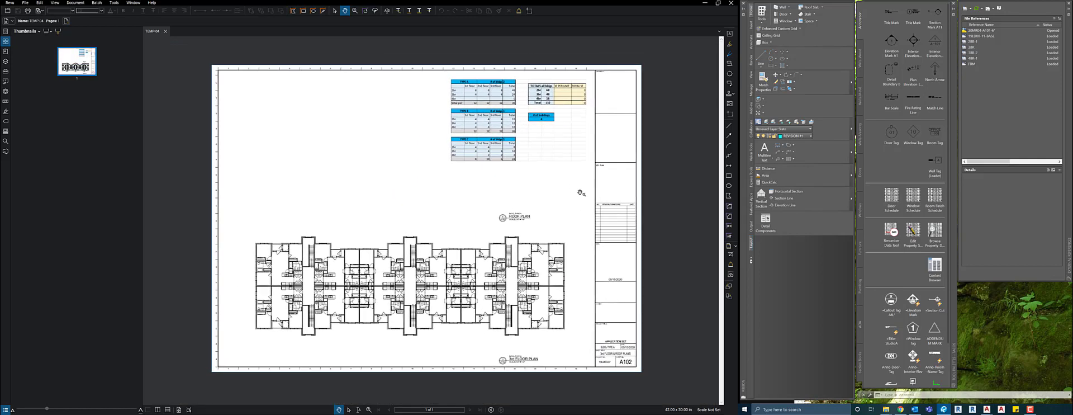